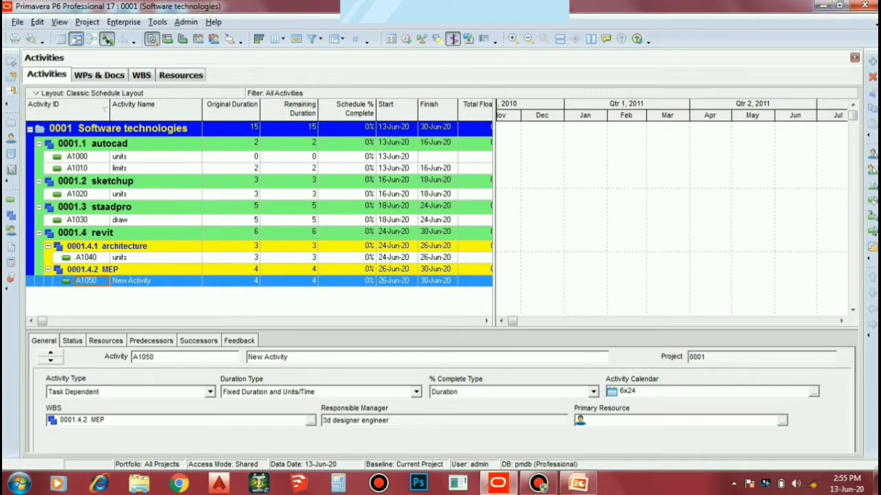
- Open the project's risks and add a new risk named "material"
{"action": "left_click", "coordinate": [88, 22]}
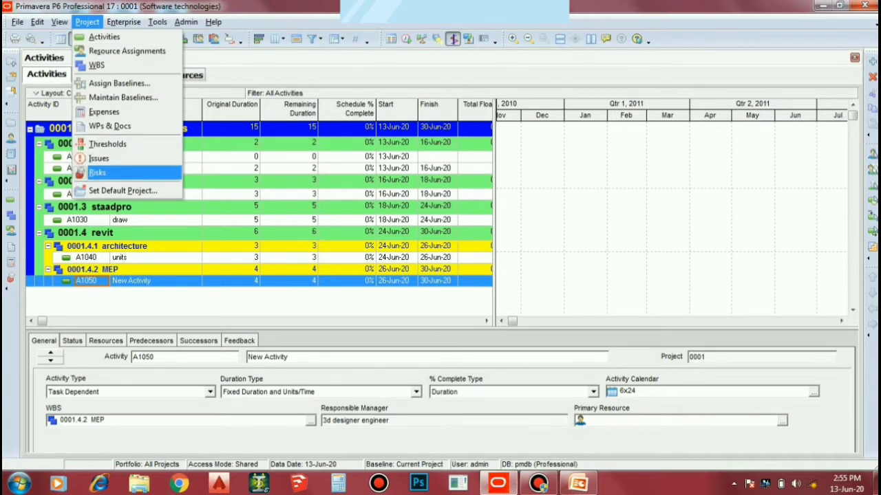
{"action": "left_click", "coordinate": [97, 172]}
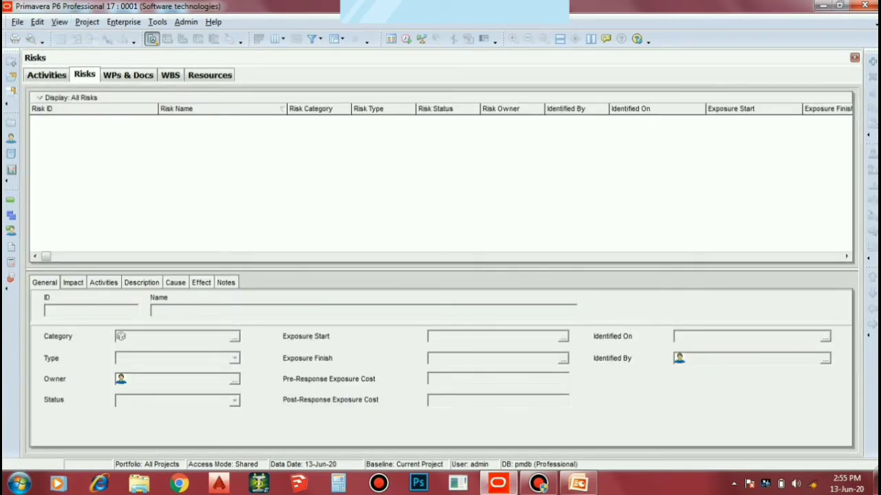
{"action": "left_click", "coordinate": [872, 62]}
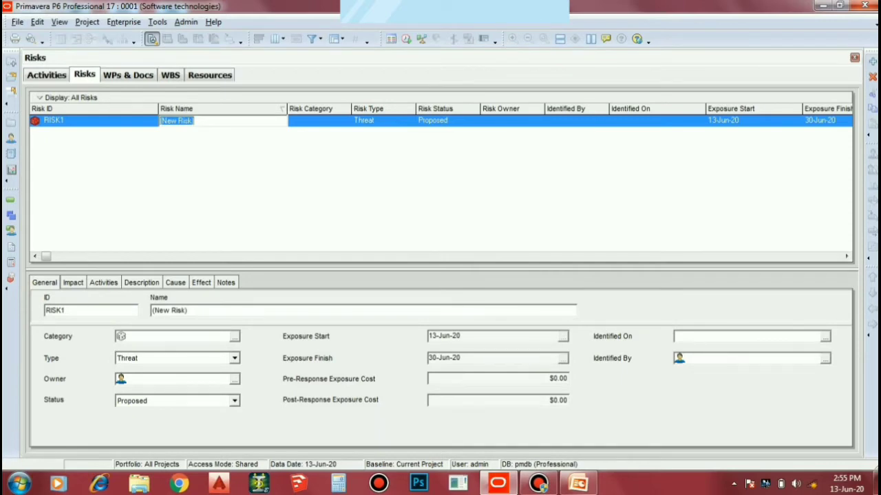
{"action": "type", "text": "material"}
{"action": "key", "text": "Return"}
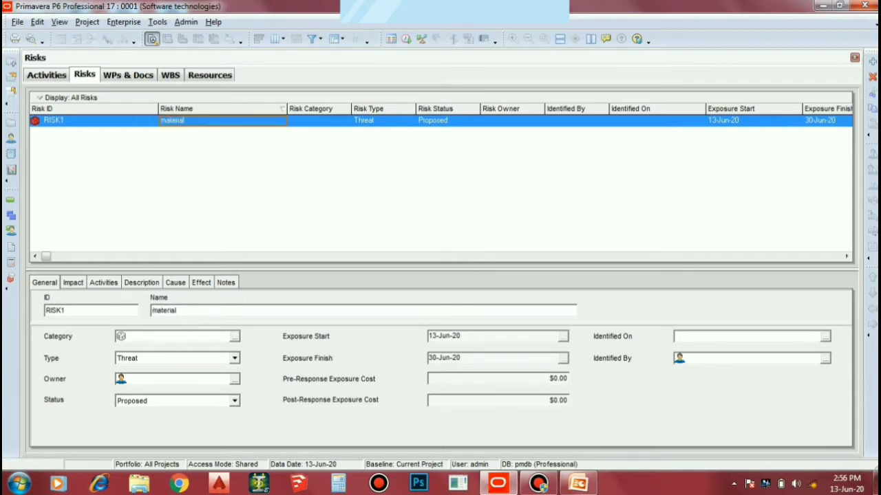
- Set the material risk's category to Environment
{"action": "double_click", "coordinate": [319, 120]}
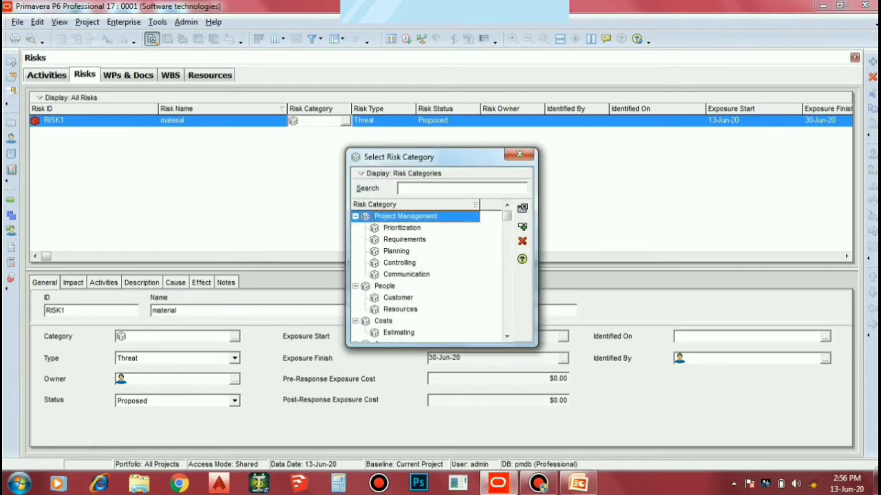
{"action": "left_click", "coordinate": [507, 336]}
{"action": "left_click", "coordinate": [506, 336]}
{"action": "left_click", "coordinate": [506, 335]}
{"action": "left_click", "coordinate": [506, 336]}
{"action": "left_click", "coordinate": [506, 336]}
{"action": "left_click", "coordinate": [507, 336]}
{"action": "left_click", "coordinate": [506, 336]}
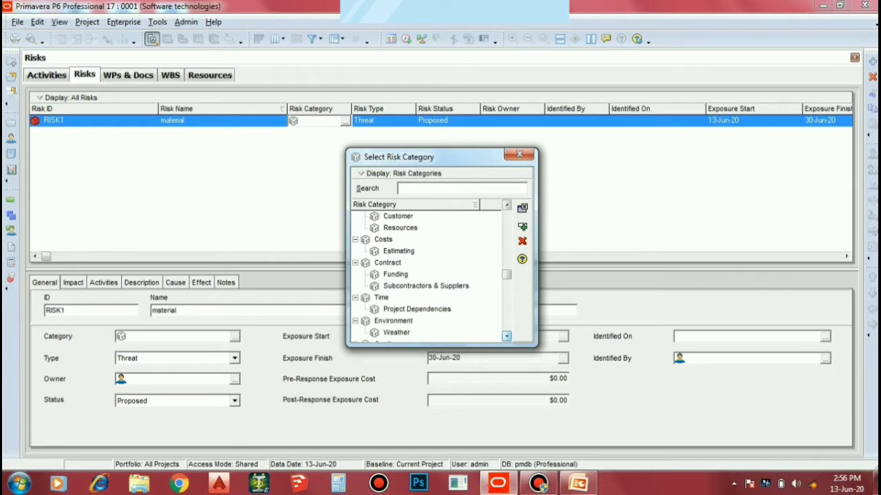
{"action": "left_click", "coordinate": [506, 336]}
{"action": "left_click", "coordinate": [507, 336]}
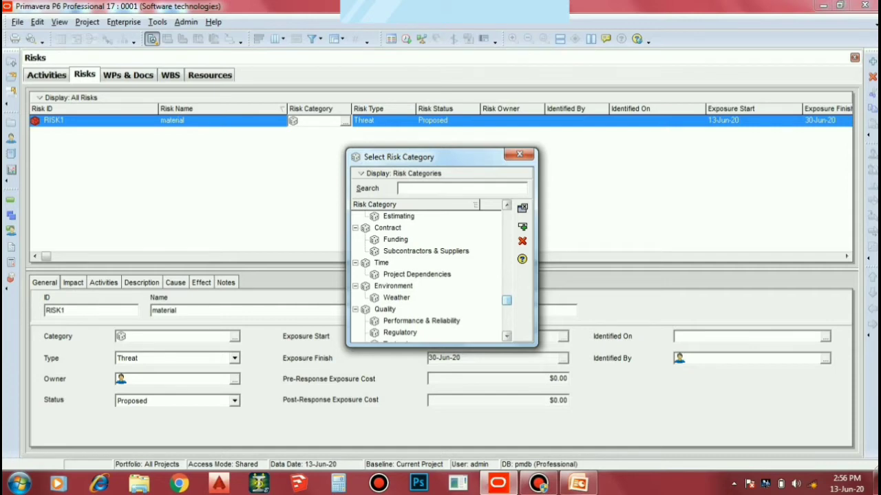
{"action": "double_click", "coordinate": [393, 286]}
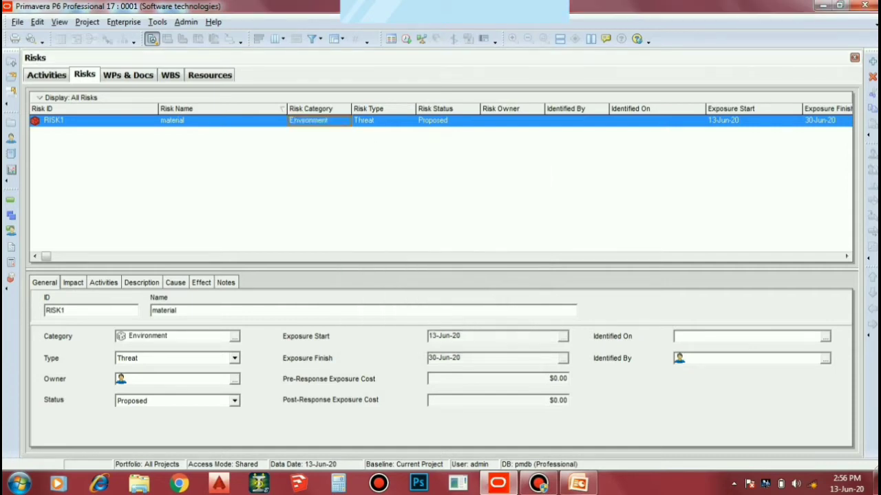
- Review the material risk's type, status and owner choices, keeping the type Threat and the status Proposed
{"action": "left_click", "coordinate": [382, 120]}
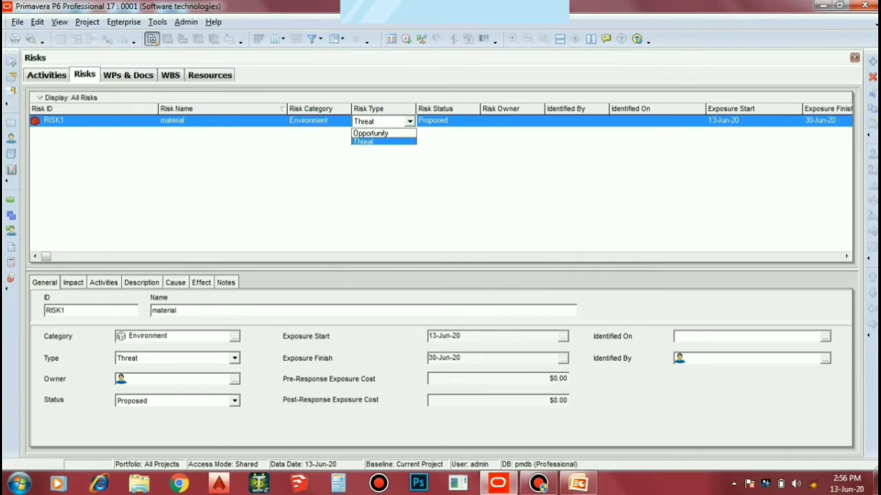
{"action": "key", "text": "Return"}
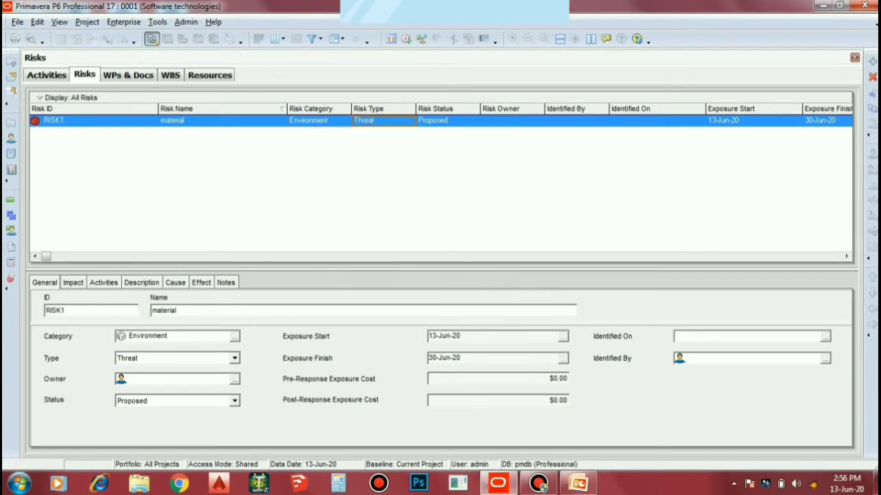
{"action": "key", "text": "F2"}
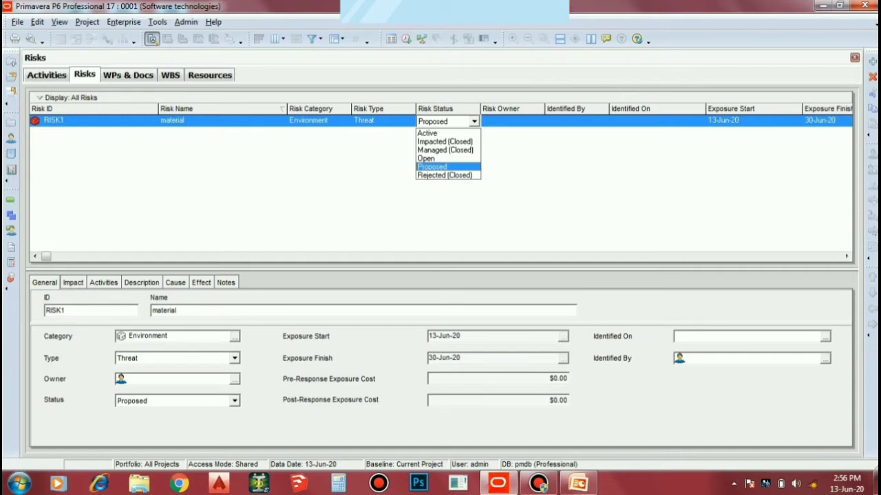
{"action": "key", "text": "Return"}
{"action": "double_click", "coordinate": [512, 120]}
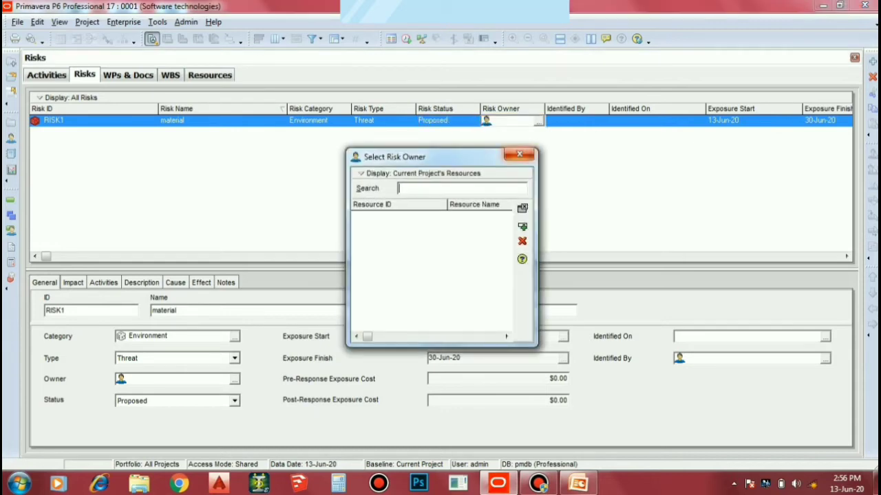
{"action": "key", "text": "Escape"}
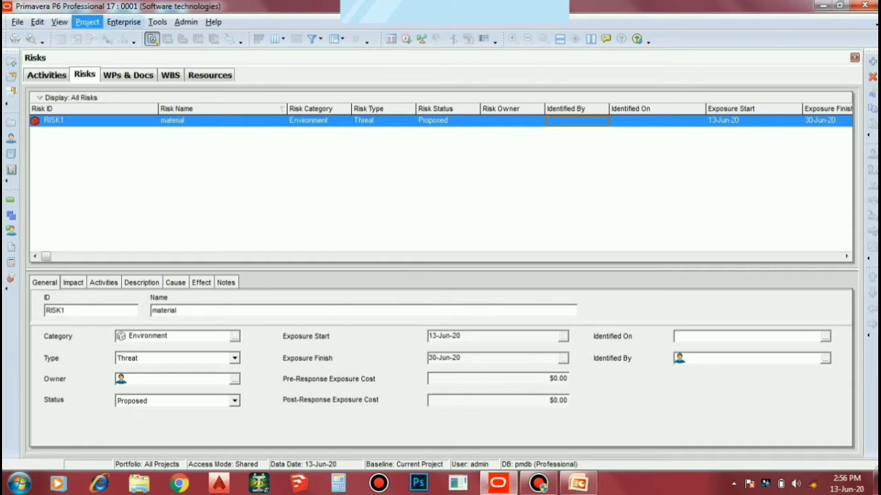
- Open the project's issues and add a new issue named "cost"
{"action": "left_click", "coordinate": [123, 22]}
{"action": "mouse_move", "coordinate": [87, 21]}
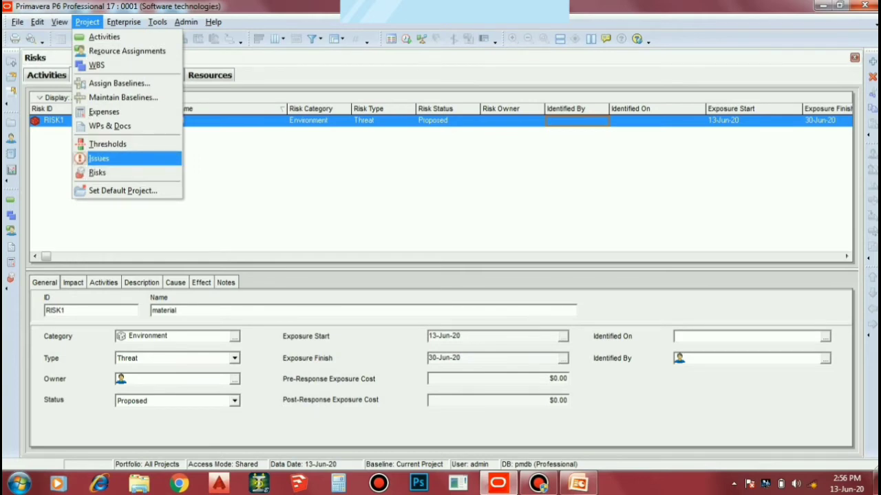
{"action": "left_click", "coordinate": [98, 158]}
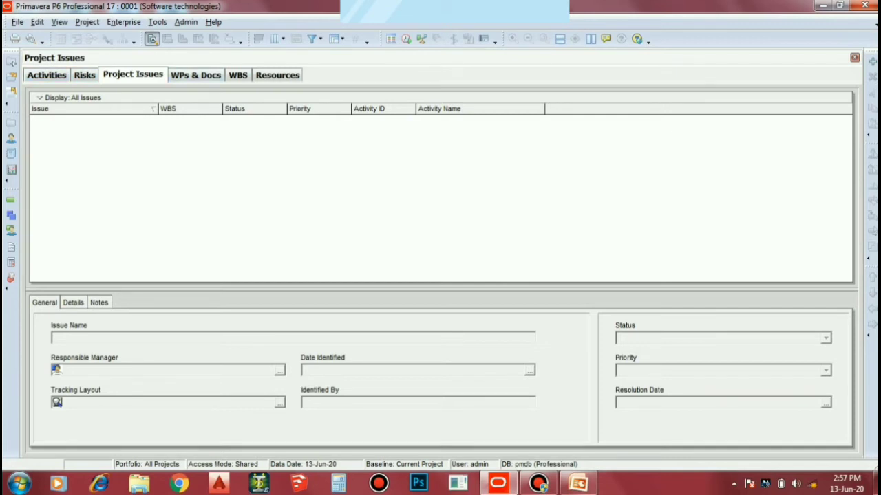
{"action": "left_click", "coordinate": [872, 62]}
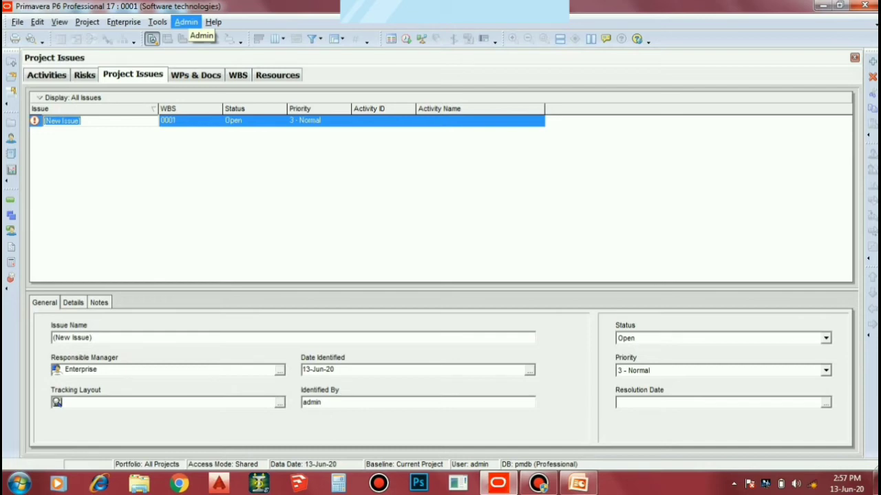
{"action": "type", "text": "cod"}
{"action": "key", "text": "BackSpace"}
{"action": "type", "text": "st"}
{"action": "key", "text": "Return"}
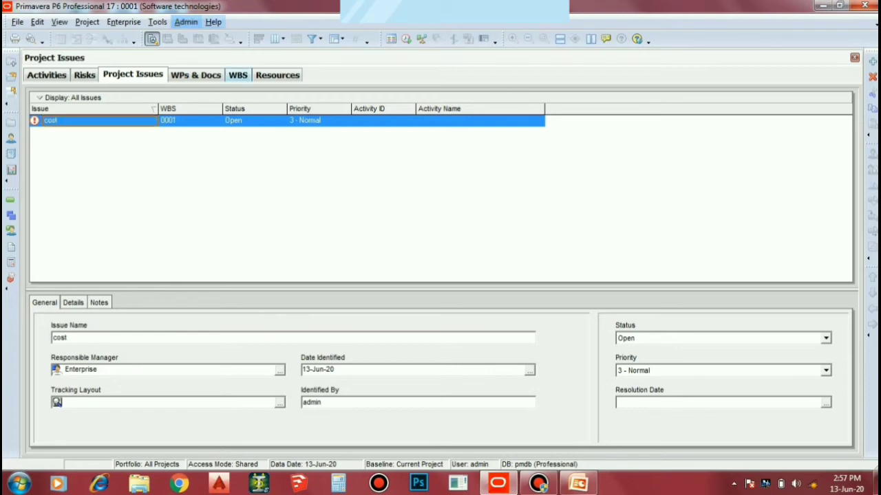
- Assign the cost issue to WBS 0001.3 staadpro and set its status to On Hold
{"action": "double_click", "coordinate": [189, 120]}
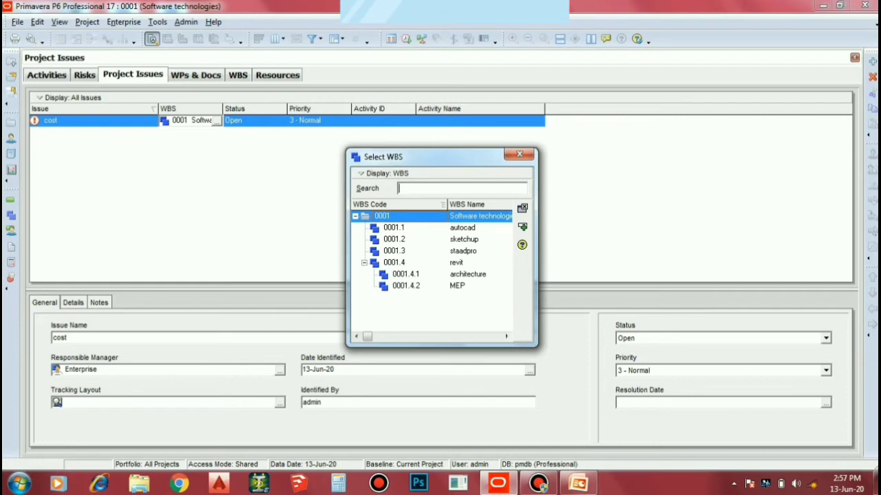
{"action": "double_click", "coordinate": [463, 250]}
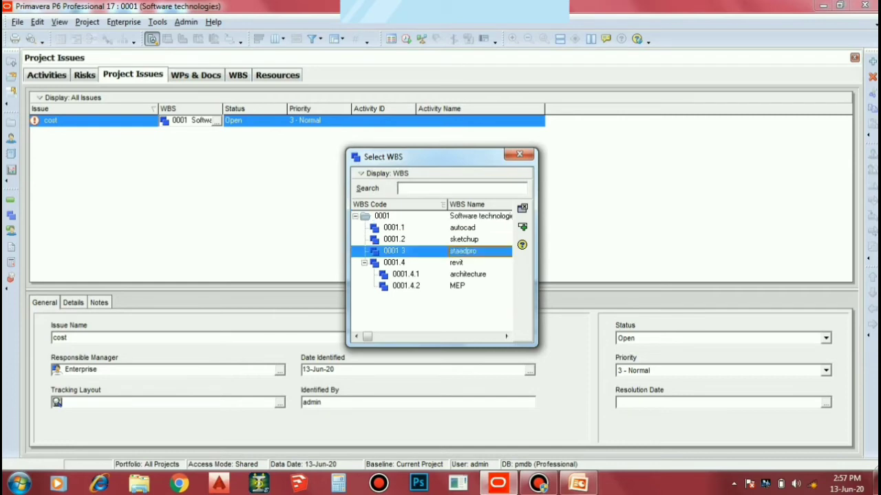
{"action": "double_click", "coordinate": [394, 250]}
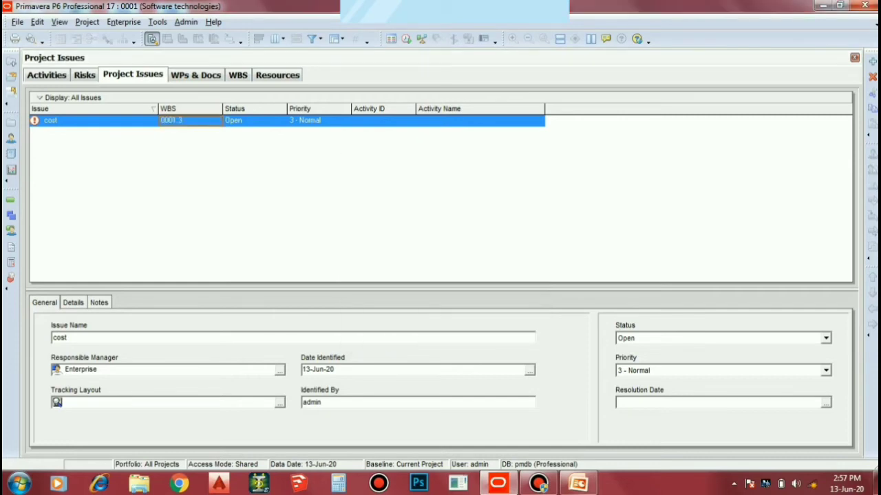
{"action": "left_click", "coordinate": [254, 121]}
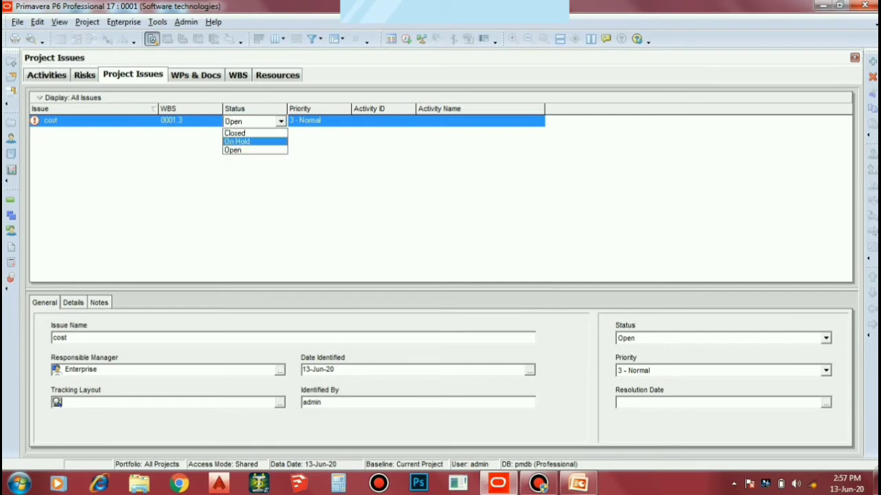
{"action": "left_click", "coordinate": [237, 141]}
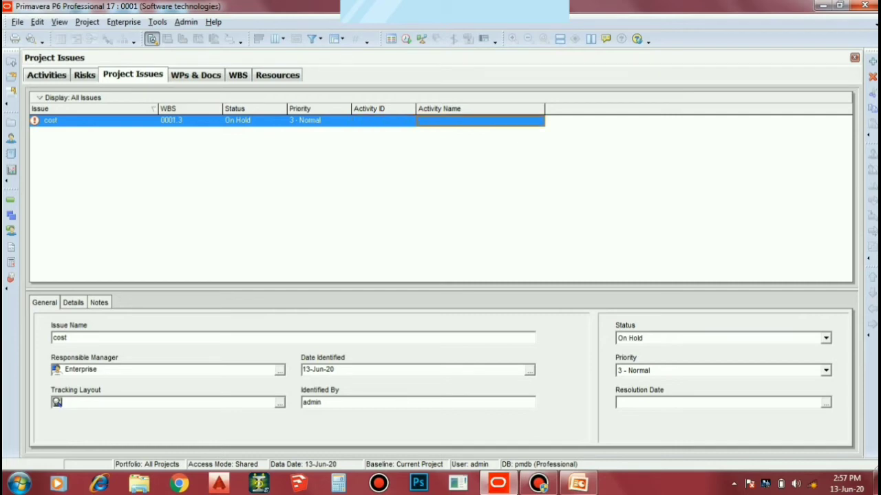
- Review the cost issue's details and notes, and return to its general information
{"action": "left_click", "coordinate": [99, 302]}
{"action": "left_click", "coordinate": [73, 302]}
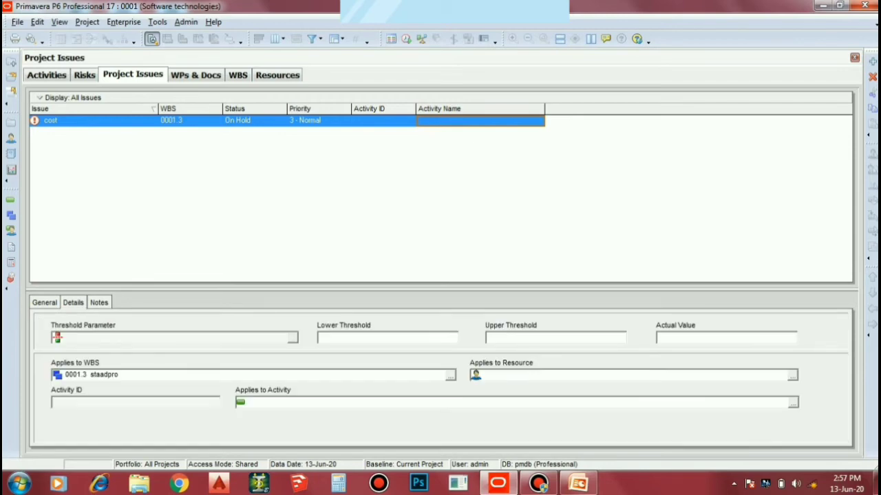
{"action": "left_click", "coordinate": [44, 302]}
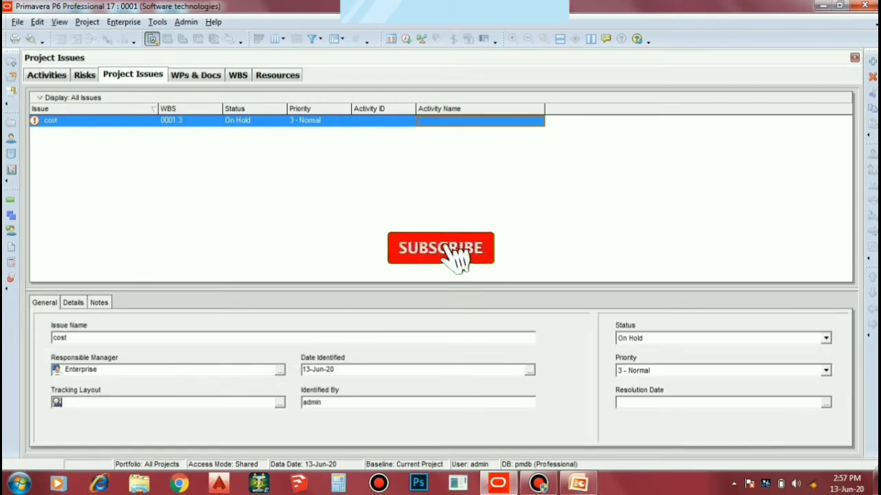
{"action": "left_click", "coordinate": [98, 302]}
{"action": "left_click", "coordinate": [44, 303]}
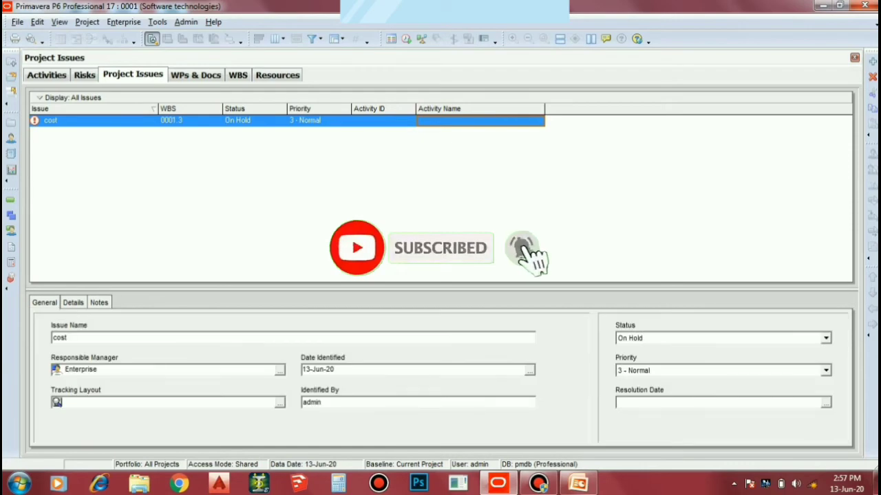
- Open the project's thresholds and add a new threshold
{"action": "key", "text": "alt"}
{"action": "key", "text": "Left"}
{"action": "key", "text": "Left"}
{"action": "key", "text": "Left"}
{"action": "key", "text": "Left"}
{"action": "key", "text": "Left"}
{"action": "left_click", "coordinate": [59, 22]}
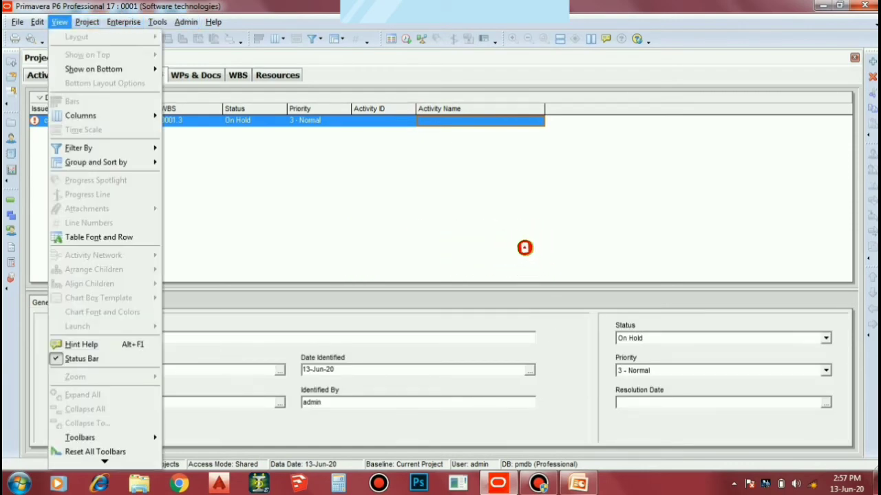
{"action": "mouse_move", "coordinate": [86, 22]}
{"action": "key", "text": "Down"}
{"action": "key", "text": "Down"}
{"action": "key", "text": "Up"}
{"action": "key", "text": "Up"}
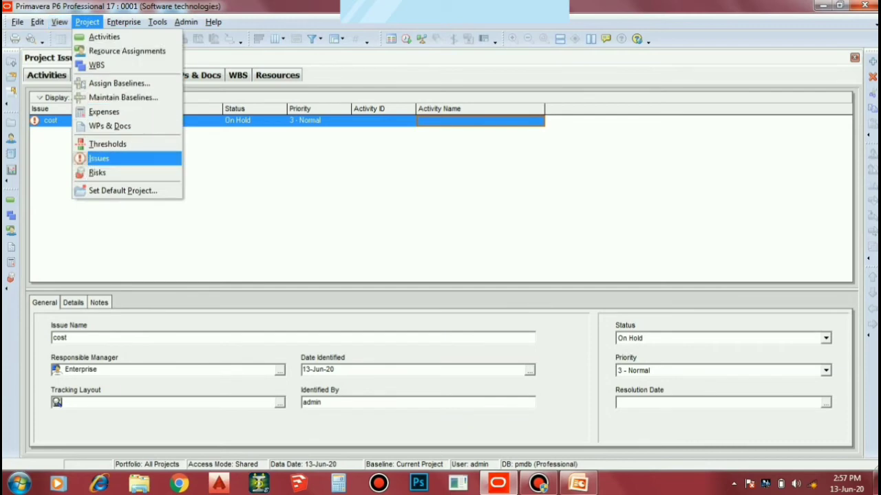
{"action": "key", "text": "Return"}
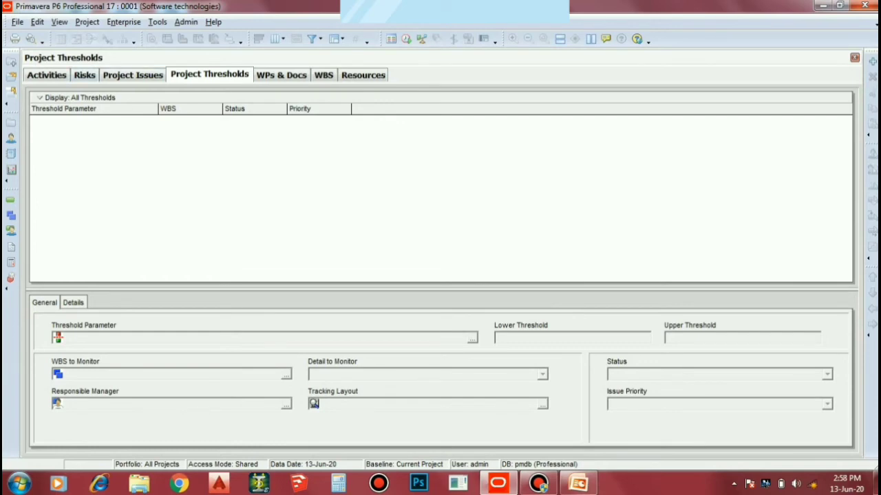
{"action": "left_click", "coordinate": [871, 61]}
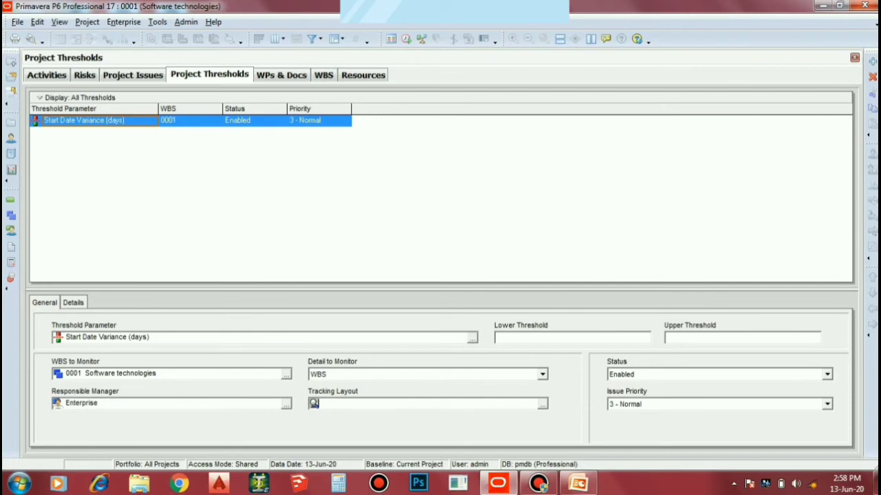
- Set the new threshold's parameter to Total Float (days) and keep its status as Enabled
{"action": "double_click", "coordinate": [96, 121]}
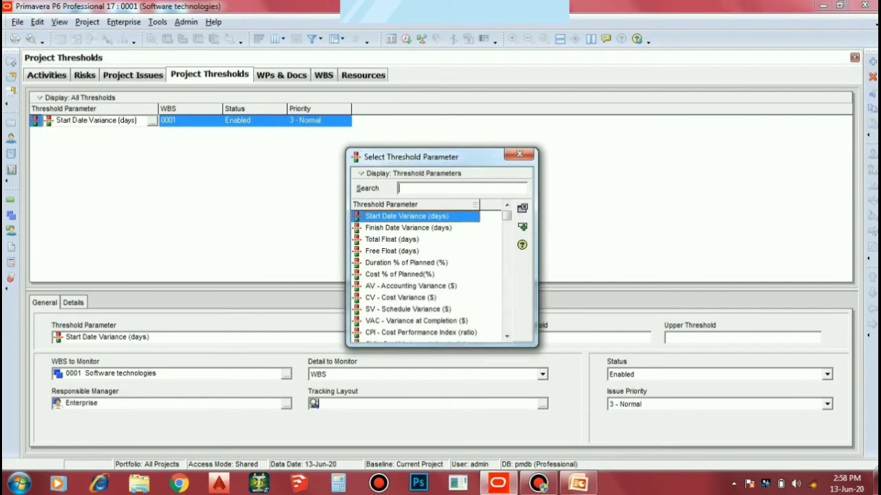
{"action": "left_click", "coordinate": [506, 336]}
{"action": "left_click", "coordinate": [507, 335]}
{"action": "left_click", "coordinate": [506, 336]}
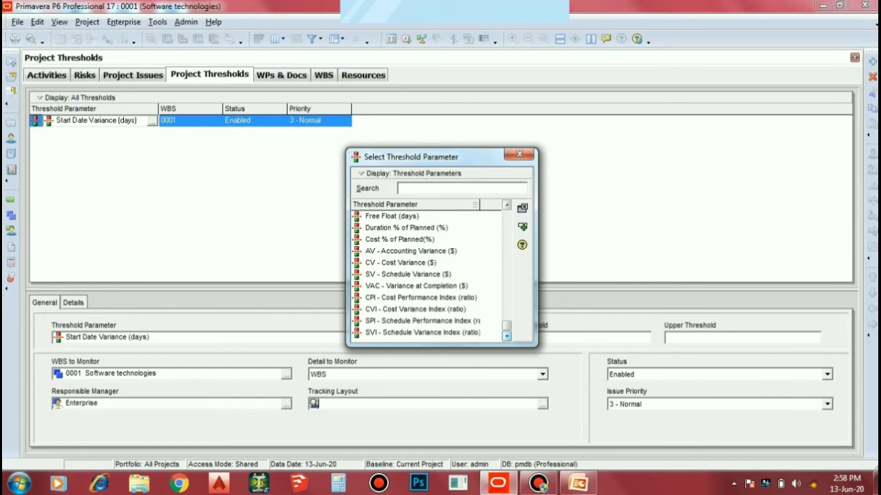
{"action": "left_click_drag", "start_coordinate": [507, 326], "coordinate": [506, 216]}
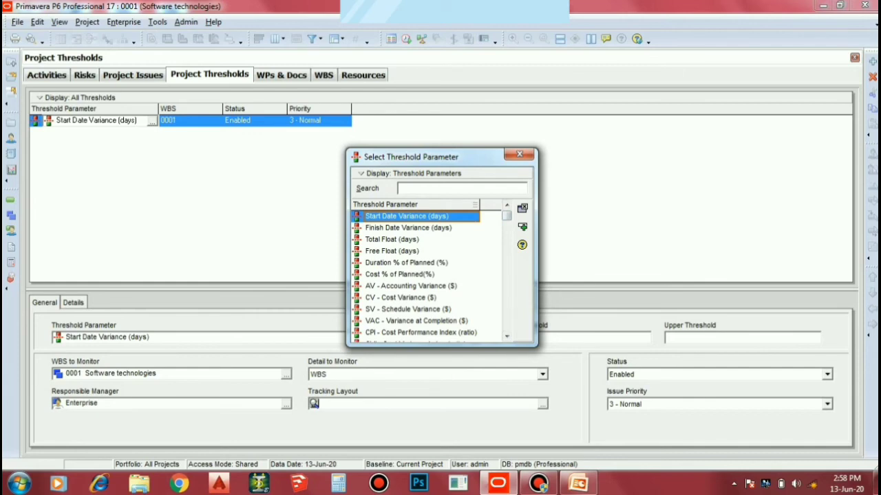
{"action": "left_click", "coordinate": [392, 239]}
{"action": "key", "text": "Return"}
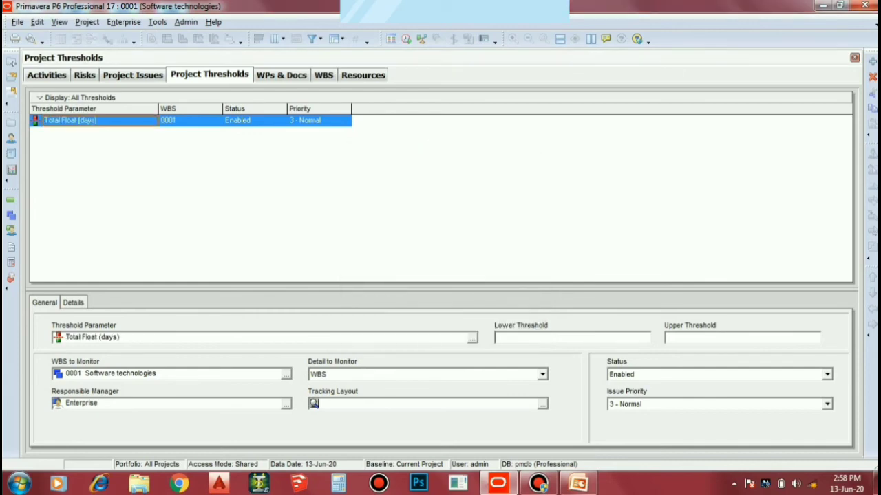
{"action": "left_click", "coordinate": [254, 121]}
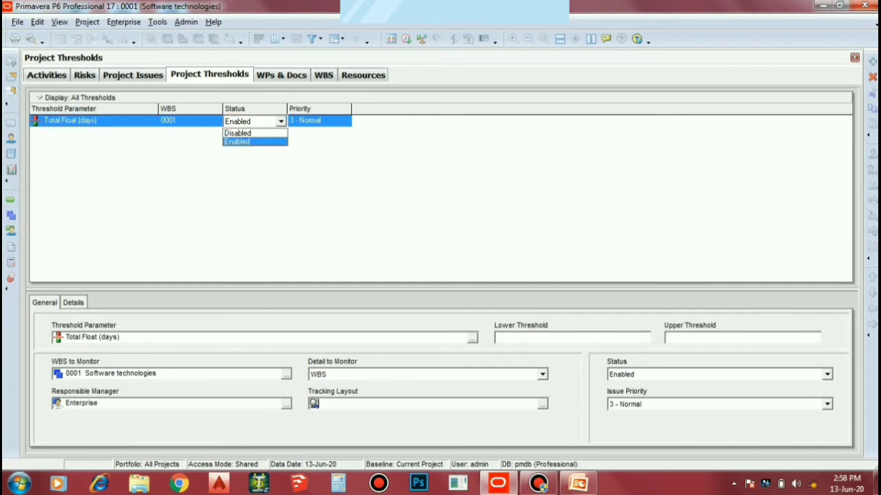
{"action": "key", "text": "Return"}
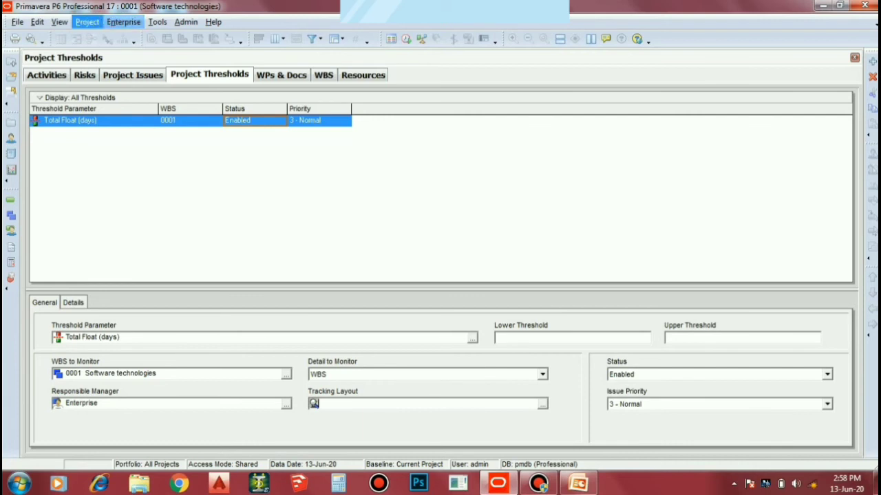
{"action": "left_click", "coordinate": [87, 21]}
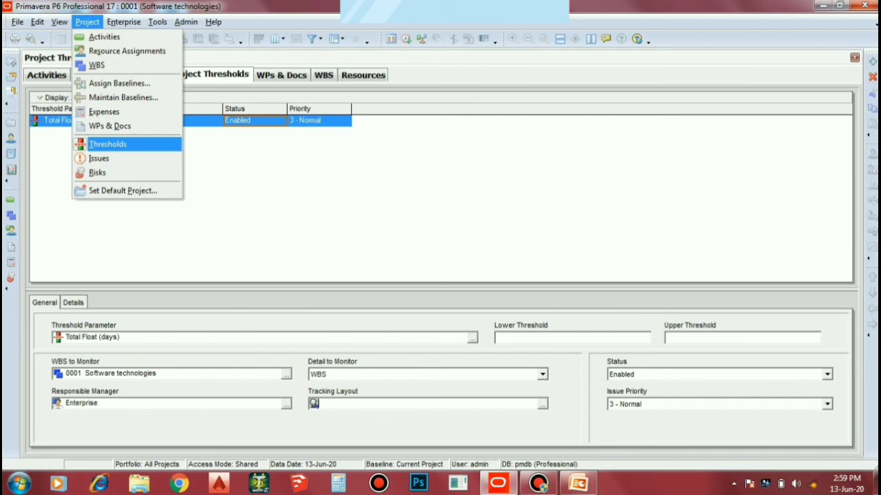
{"action": "key", "text": "Return"}
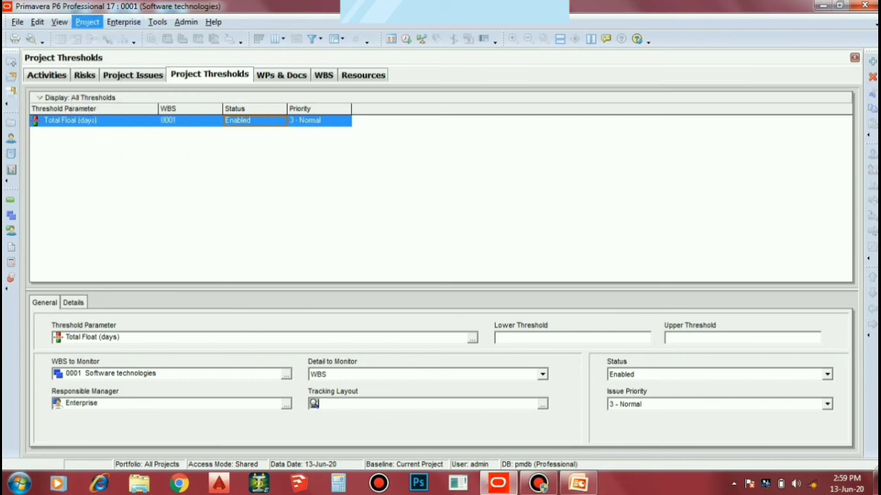
{"action": "key", "text": "alt+p"}
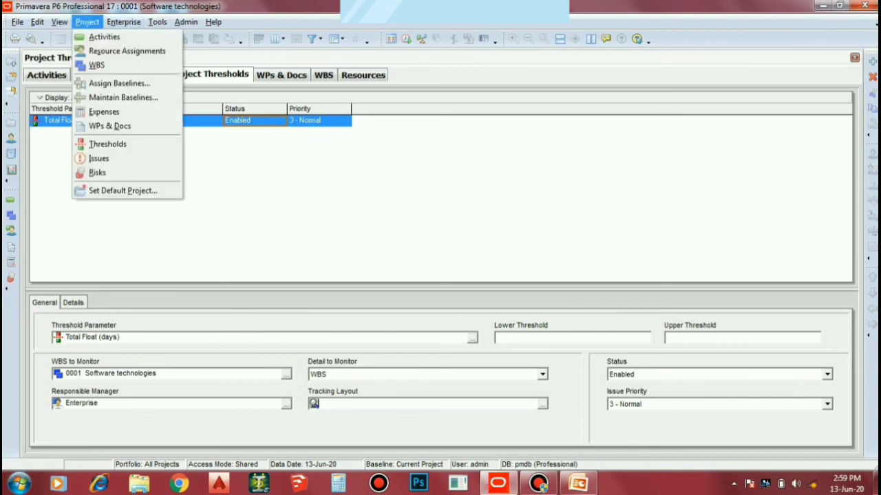
{"action": "key", "text": "Escape"}
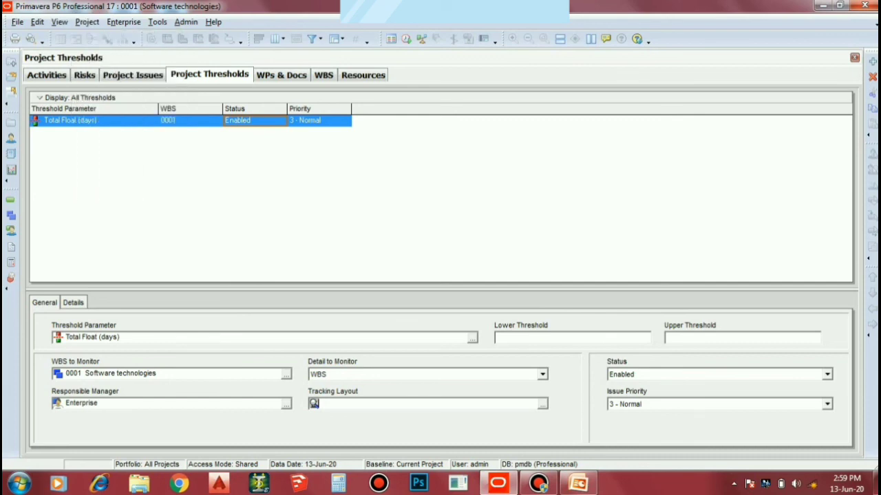